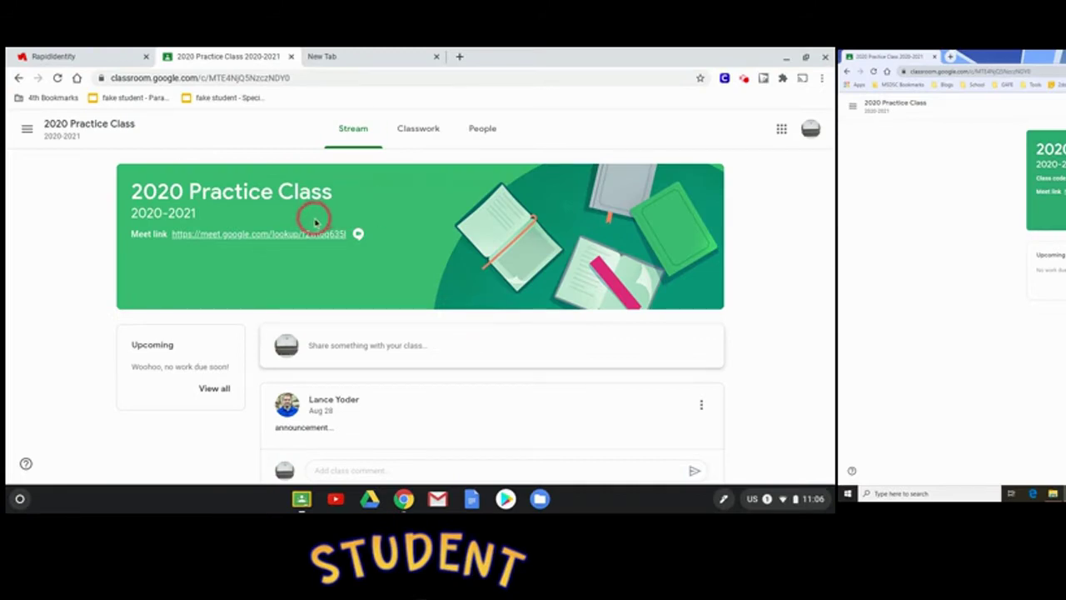
Open the class Meet pre-join screen as the teacher, closing the student's two failed Meet tabs.
{"action": "left_click", "coordinate": [305, 233]}
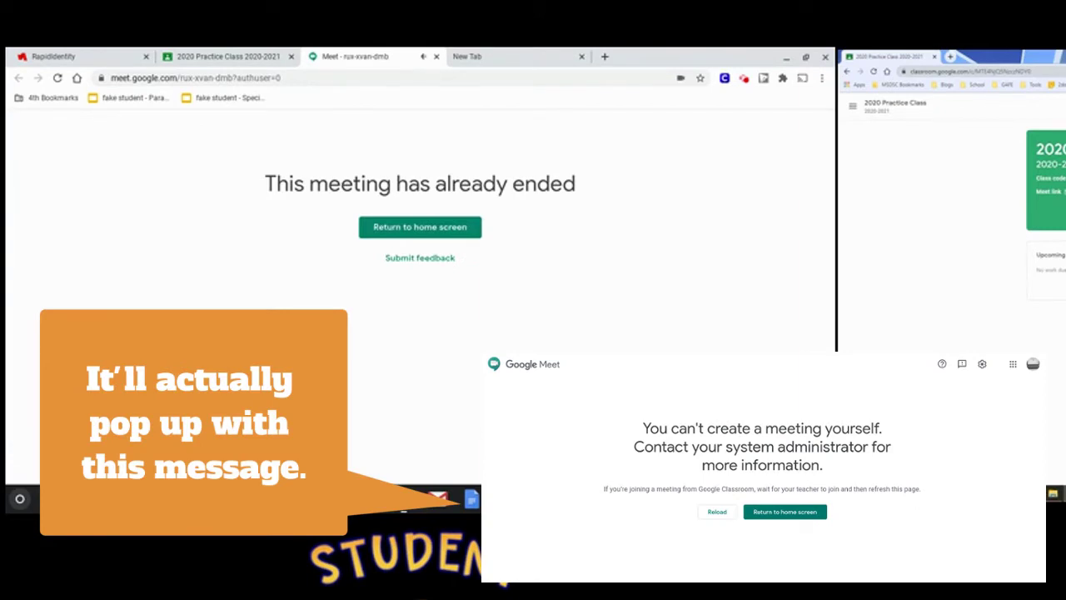
{"action": "left_click", "coordinate": [435, 56]}
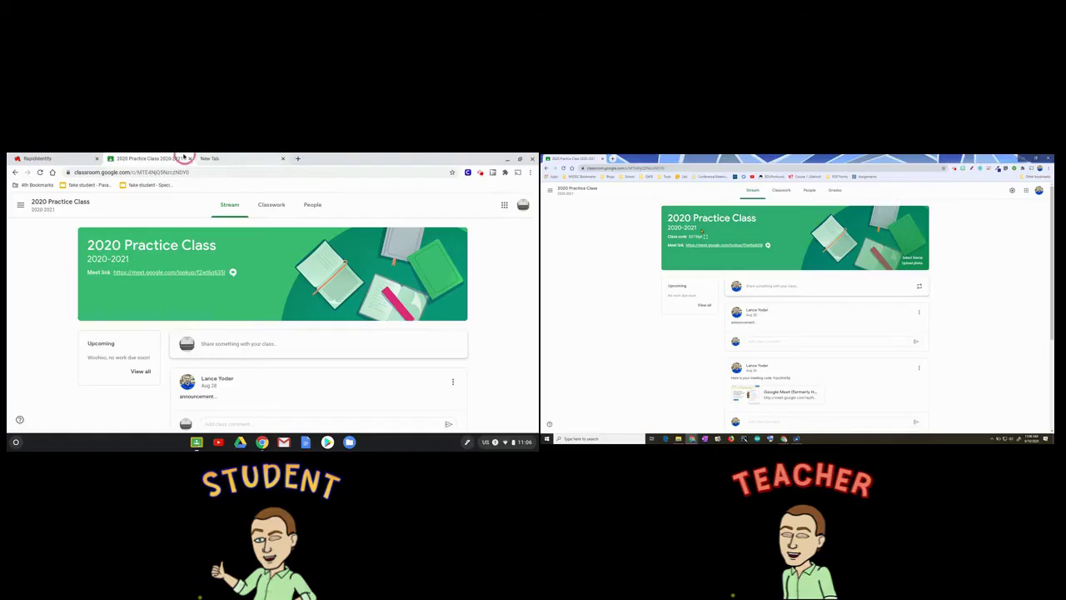
{"action": "left_click", "coordinate": [744, 244]}
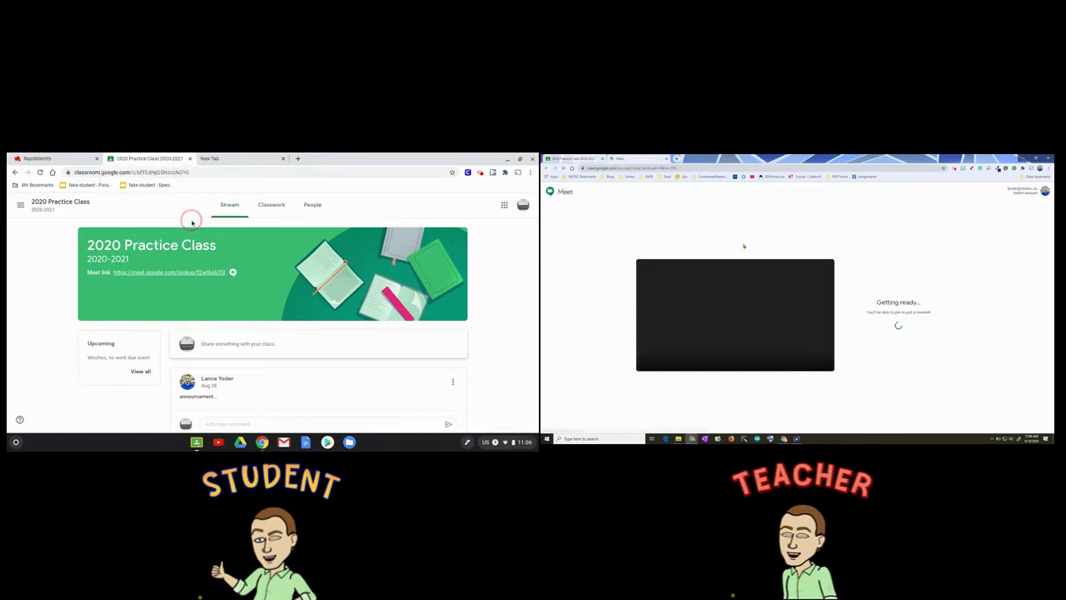
{"action": "left_click", "coordinate": [187, 272]}
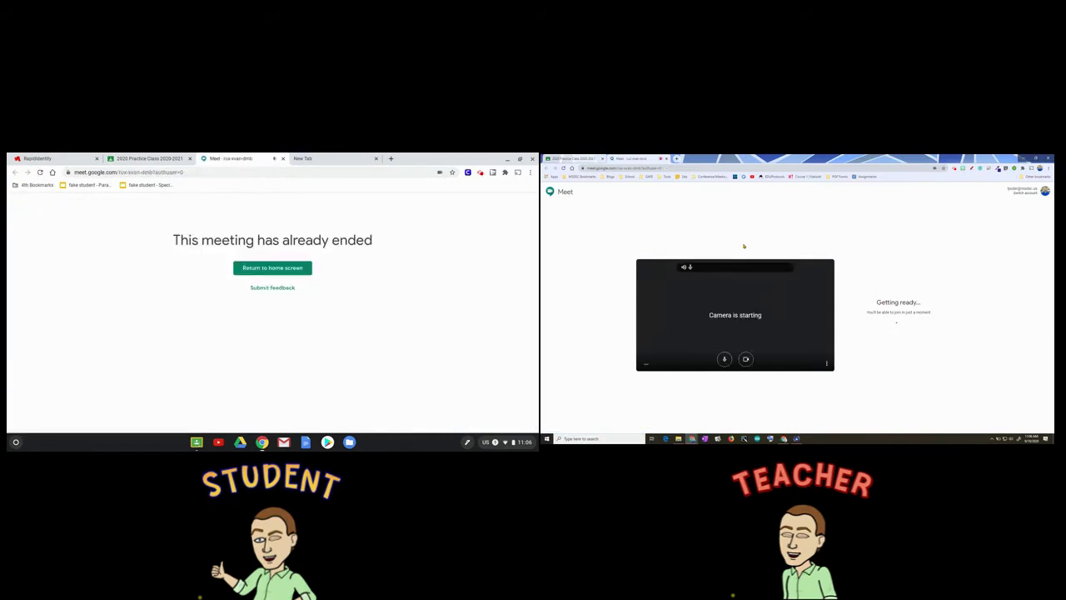
{"action": "left_click", "coordinate": [282, 158]}
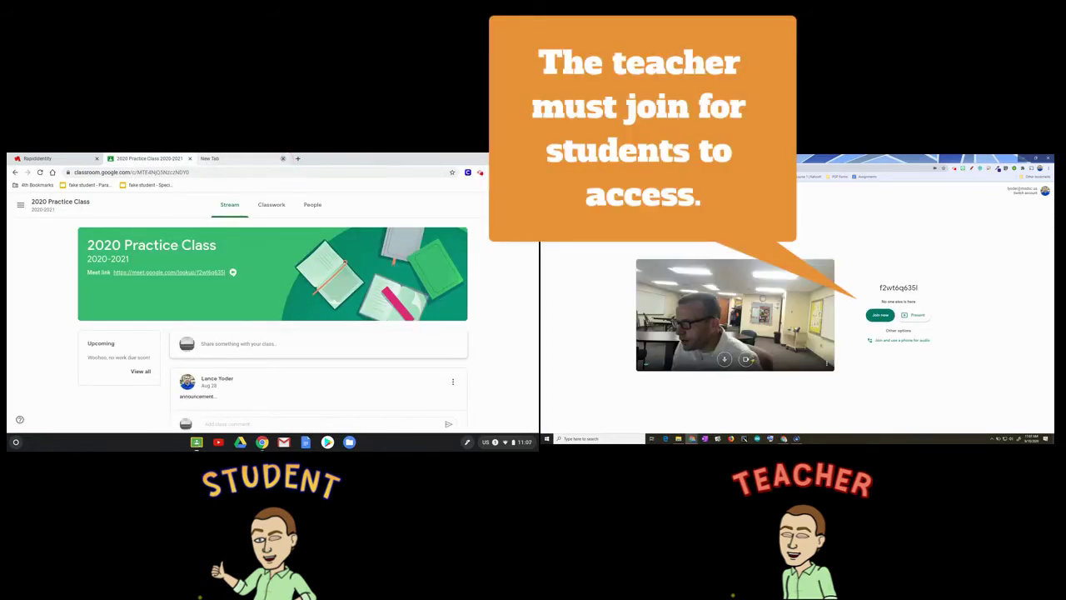
Start the class call as the teacher with the microphone muted, then join it as the student.
{"action": "left_click", "coordinate": [888, 318]}
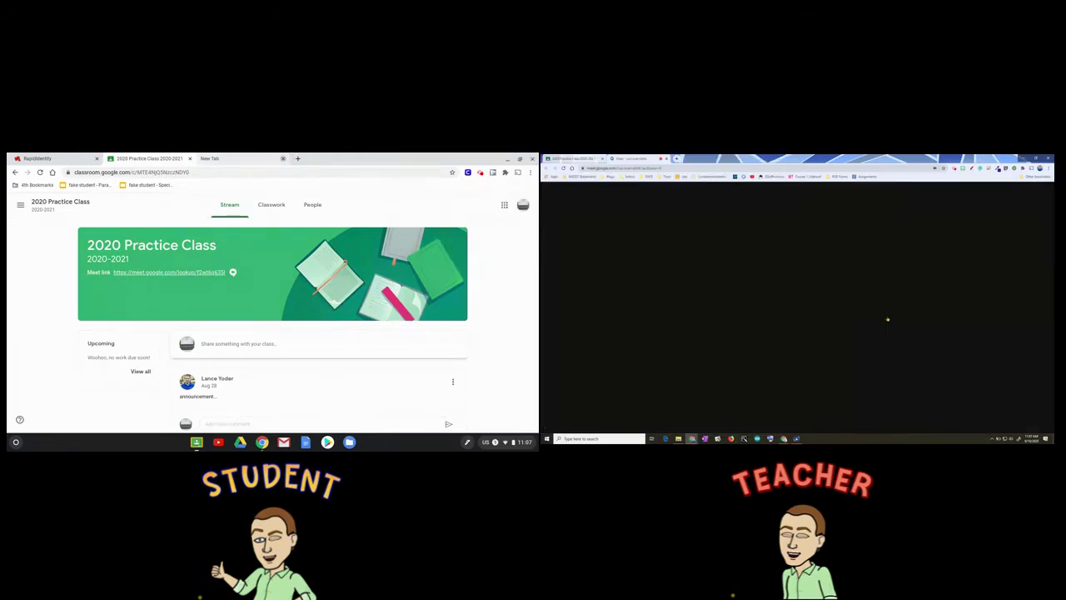
{"action": "left_click", "coordinate": [169, 272]}
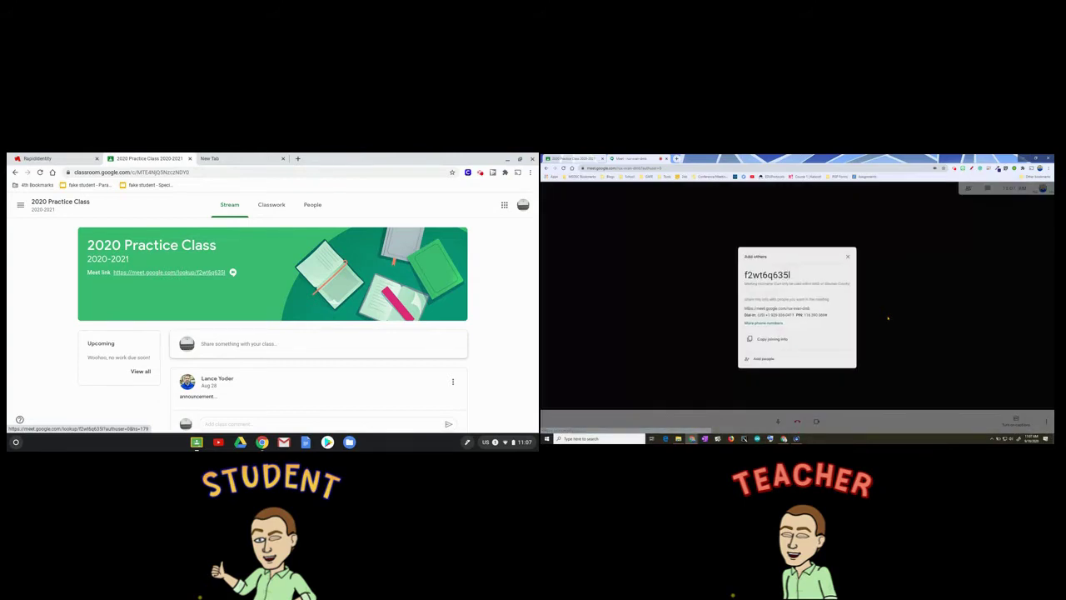
{"action": "left_click", "coordinate": [847, 257]}
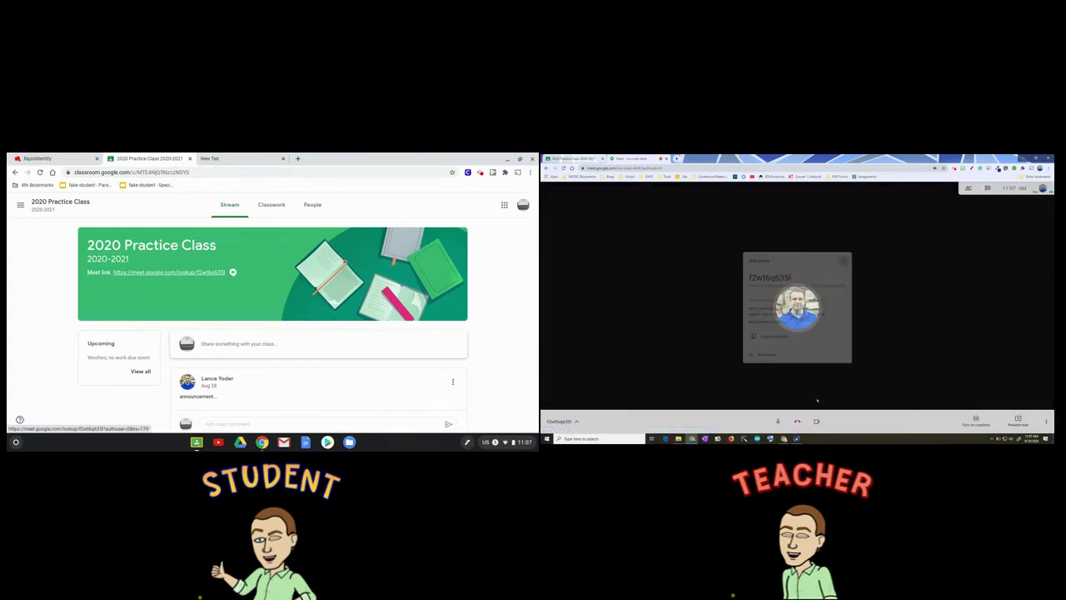
{"action": "left_click", "coordinate": [777, 421]}
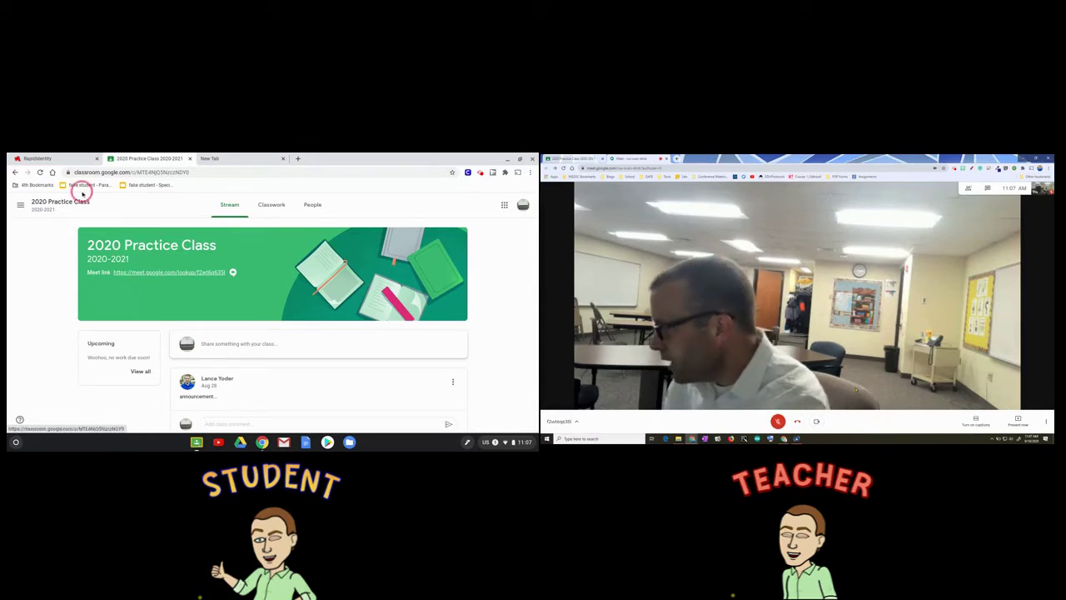
{"action": "left_click", "coordinate": [177, 273]}
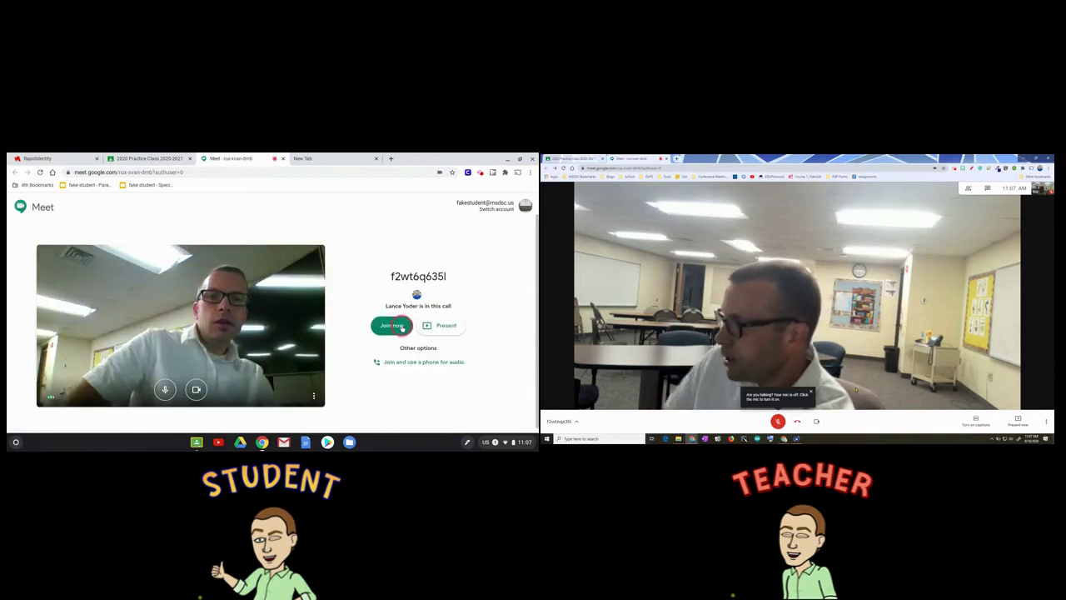
{"action": "left_click", "coordinate": [403, 327]}
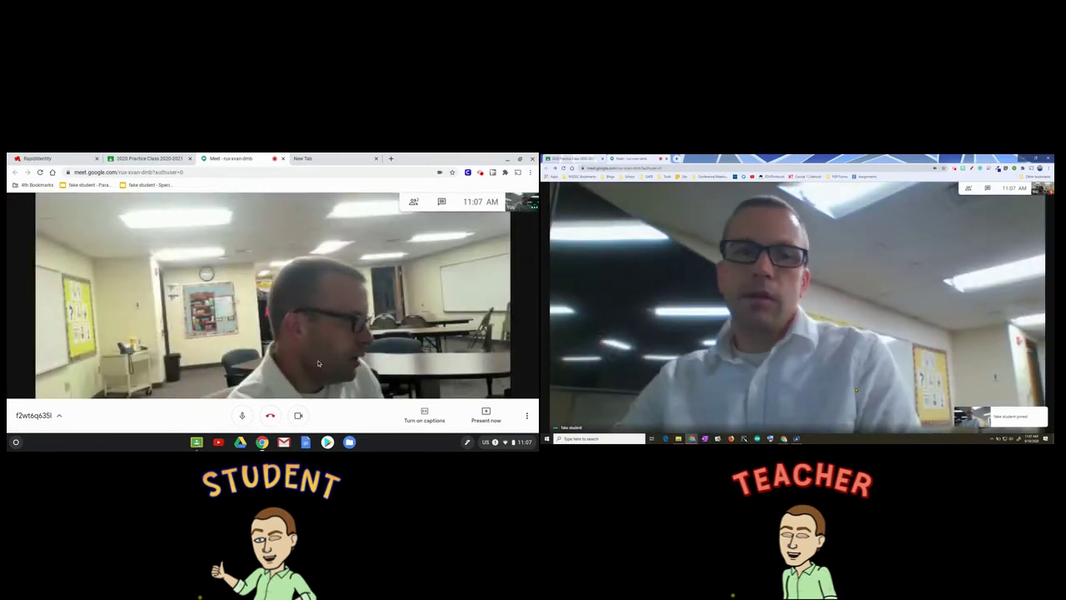
Mute the student's microphone, then remove the student from the call through the People list.
{"action": "left_click", "coordinate": [243, 413]}
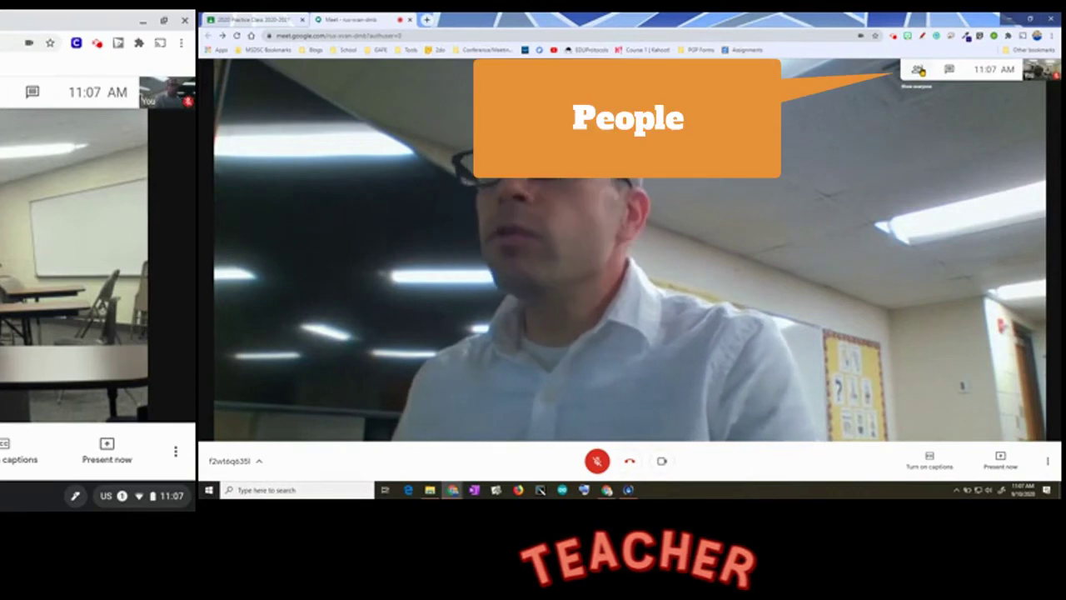
{"action": "left_click", "coordinate": [922, 72]}
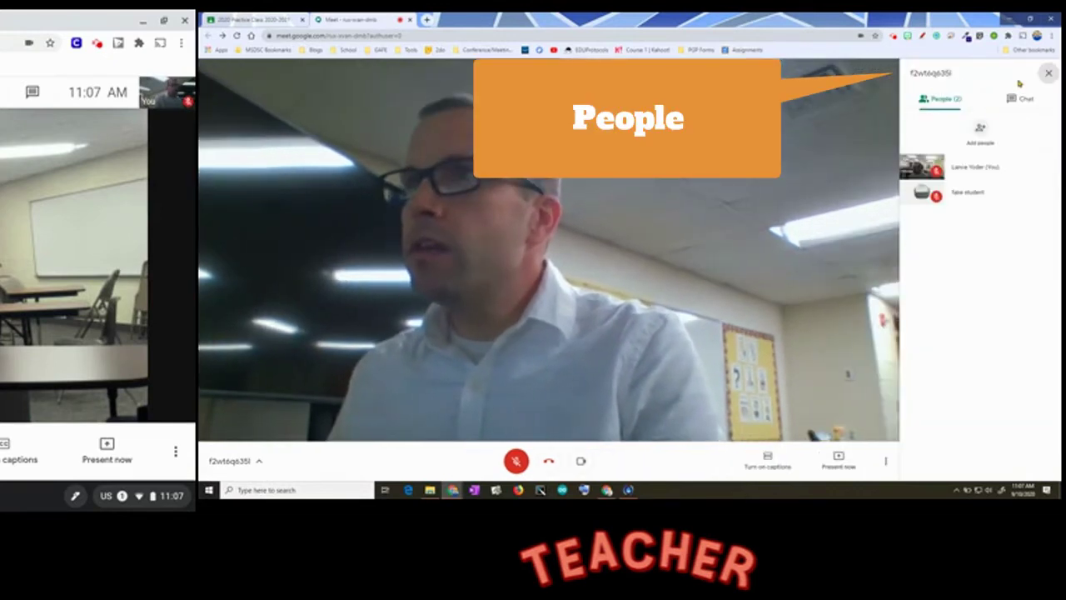
{"action": "left_click", "coordinate": [1048, 195]}
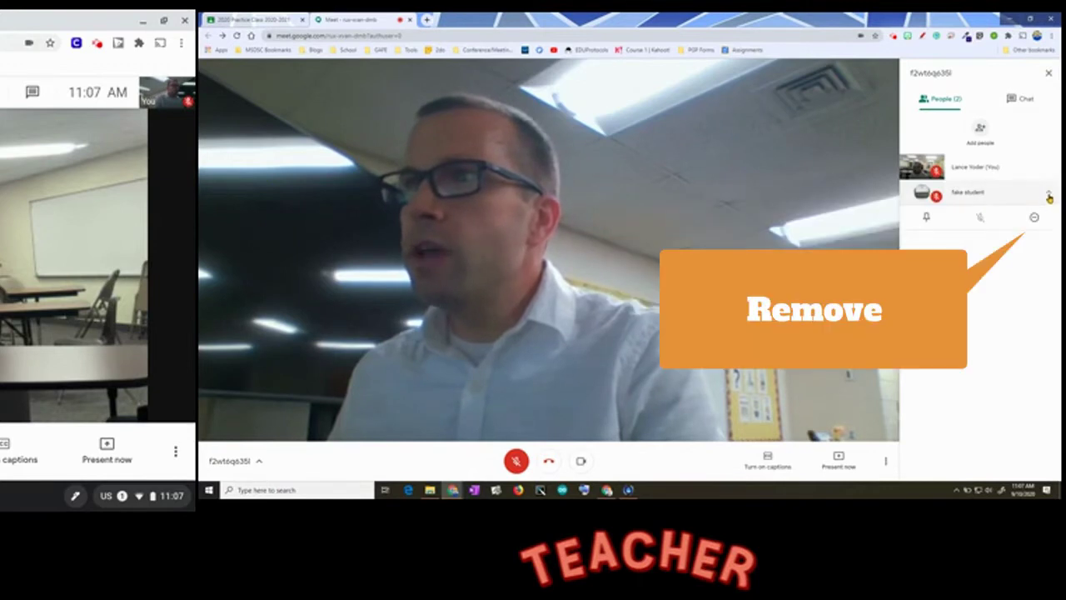
{"action": "left_click", "coordinate": [1034, 218]}
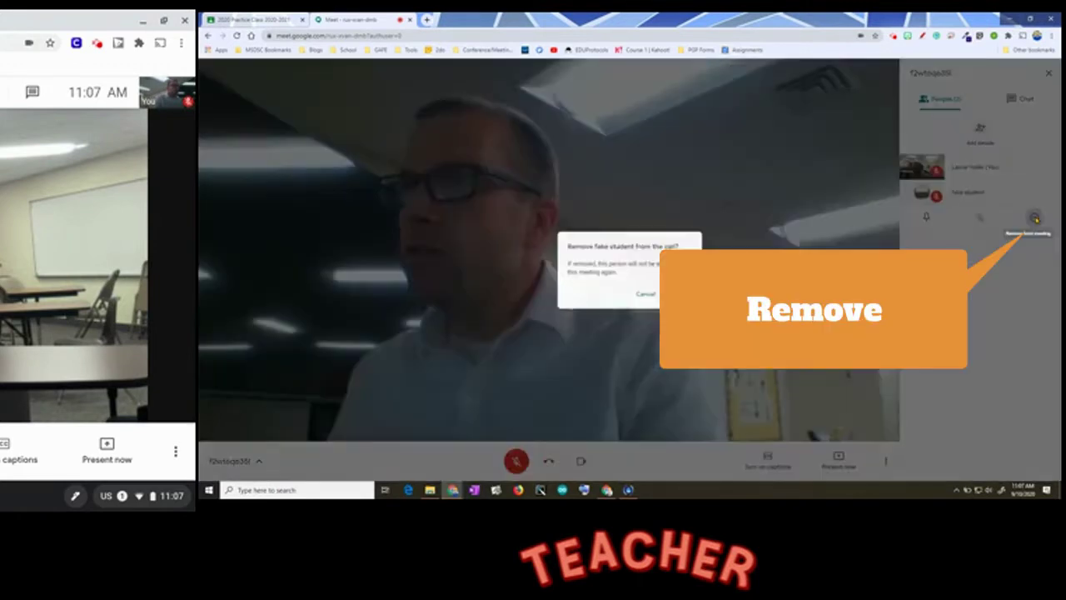
{"action": "left_click", "coordinate": [680, 296]}
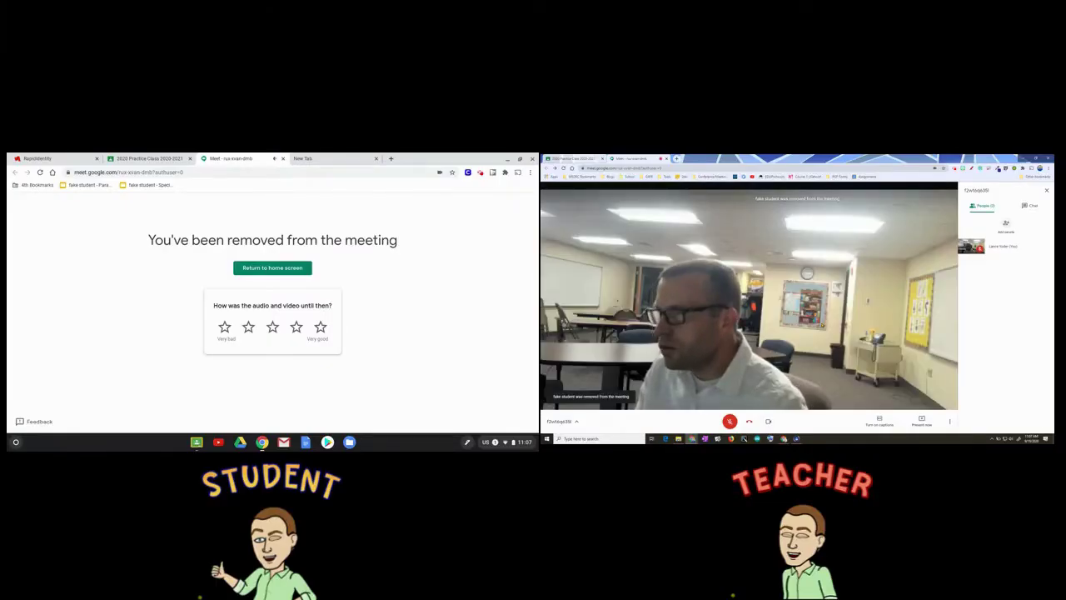
Have the removed student retry the class Meet link twice and get refused, then close the teacher's meeting.
{"action": "left_click", "coordinate": [282, 158]}
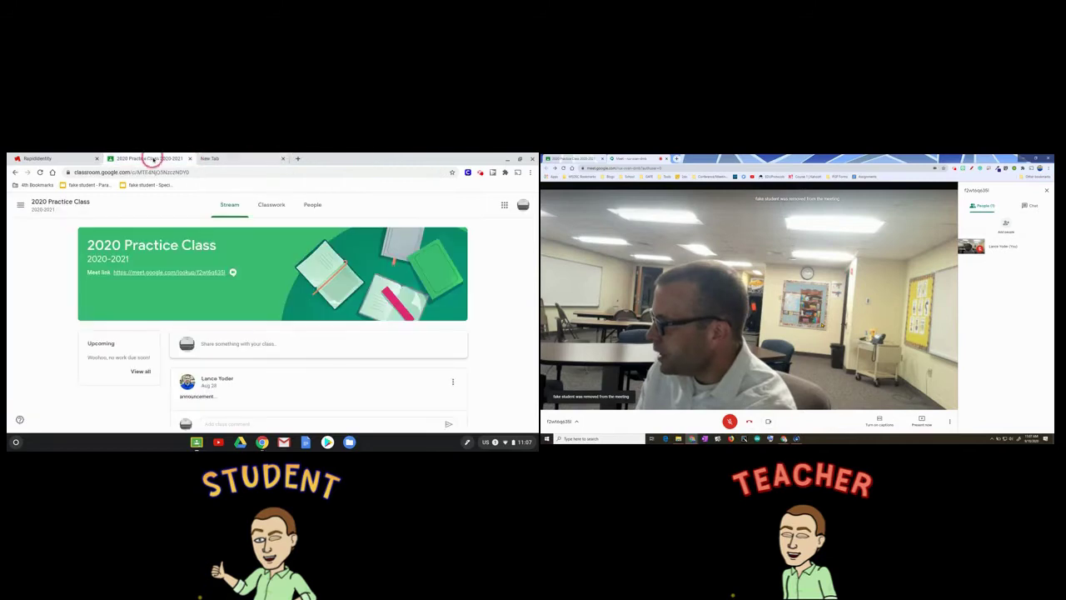
{"action": "left_click", "coordinate": [173, 273]}
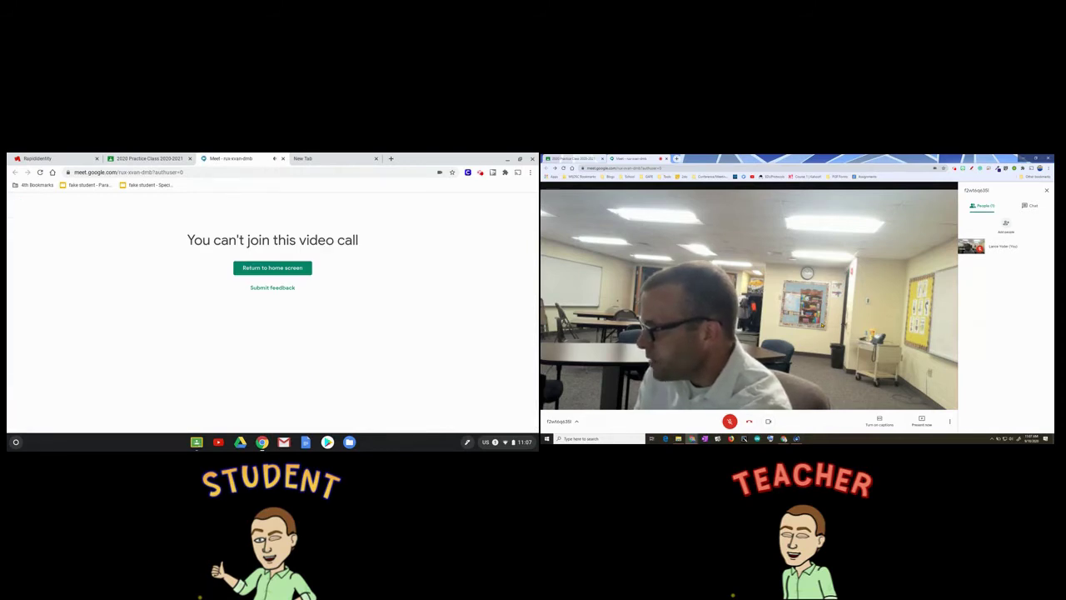
{"action": "left_click", "coordinate": [283, 158]}
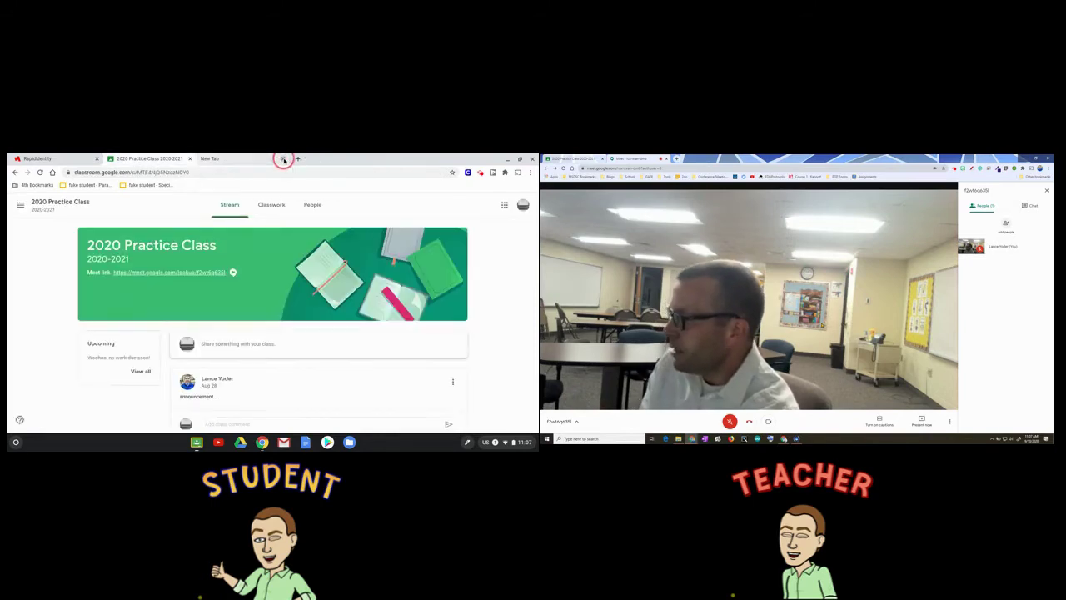
{"action": "left_click", "coordinate": [197, 273]}
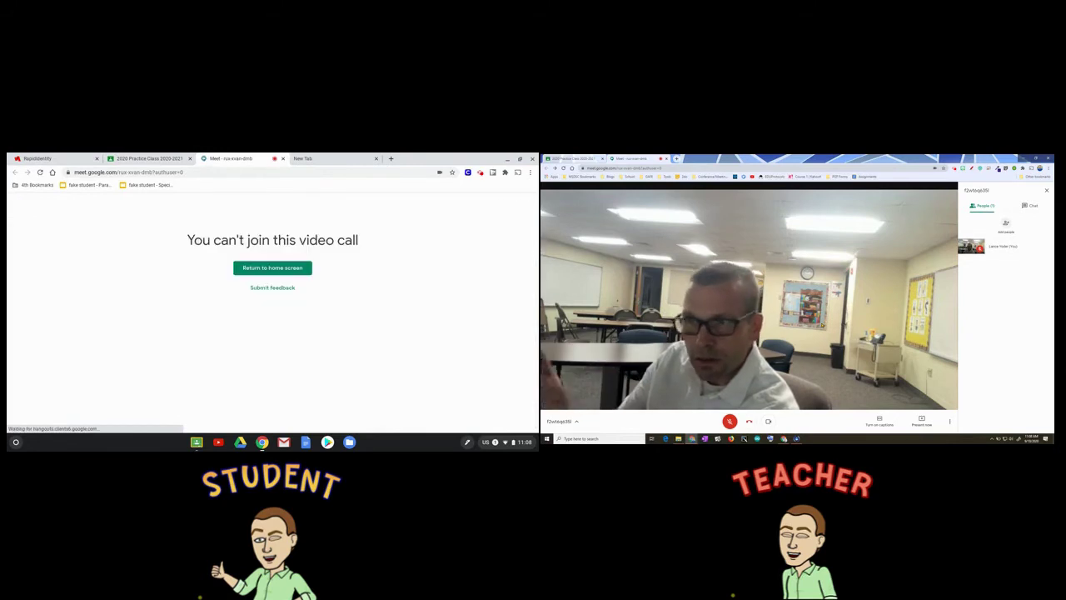
{"action": "left_click", "coordinate": [282, 158]}
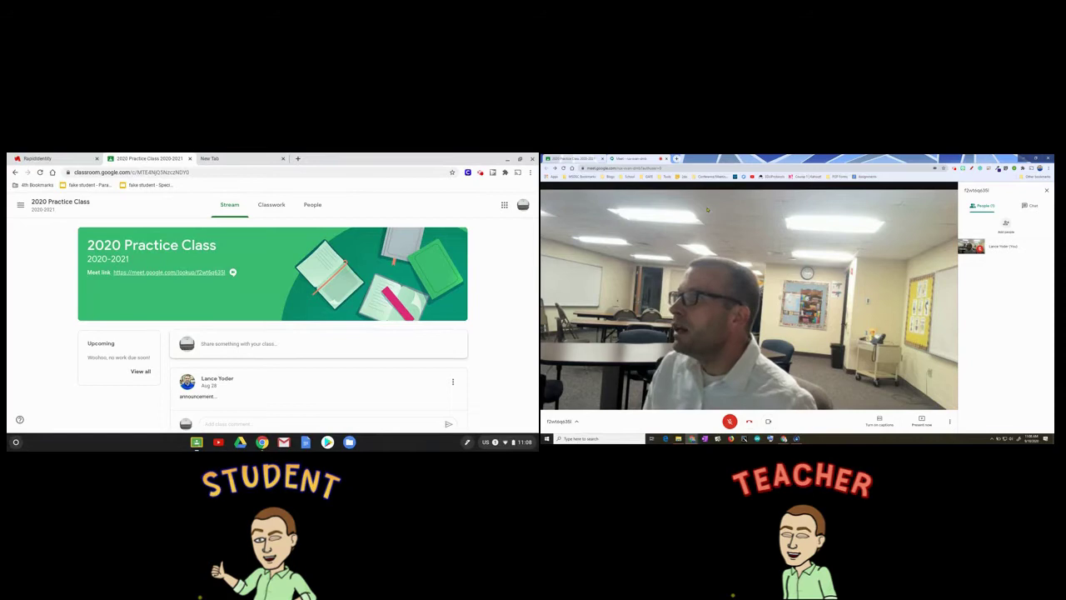
{"action": "left_click", "coordinate": [666, 159]}
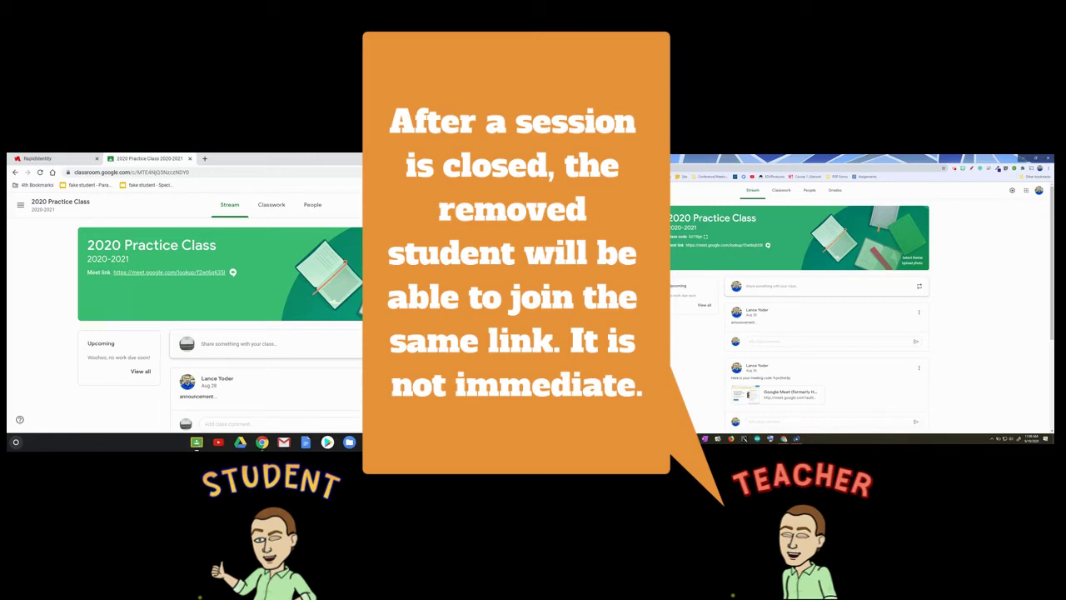
Rejoin the class meeting as the teacher and reopen the Meet link as the student.
{"action": "left_click", "coordinate": [713, 245]}
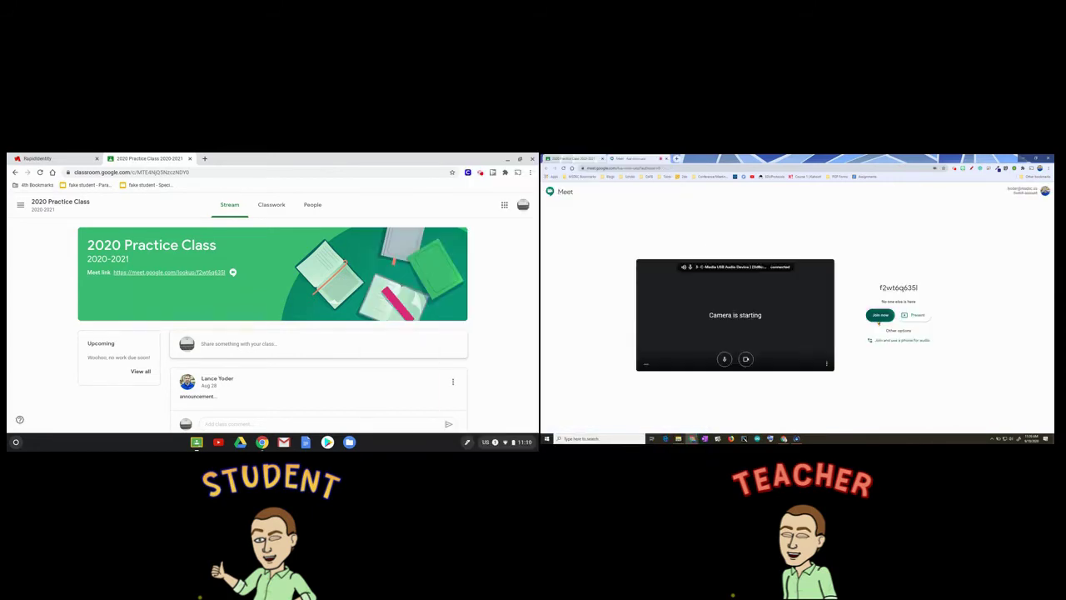
{"action": "left_click", "coordinate": [877, 320]}
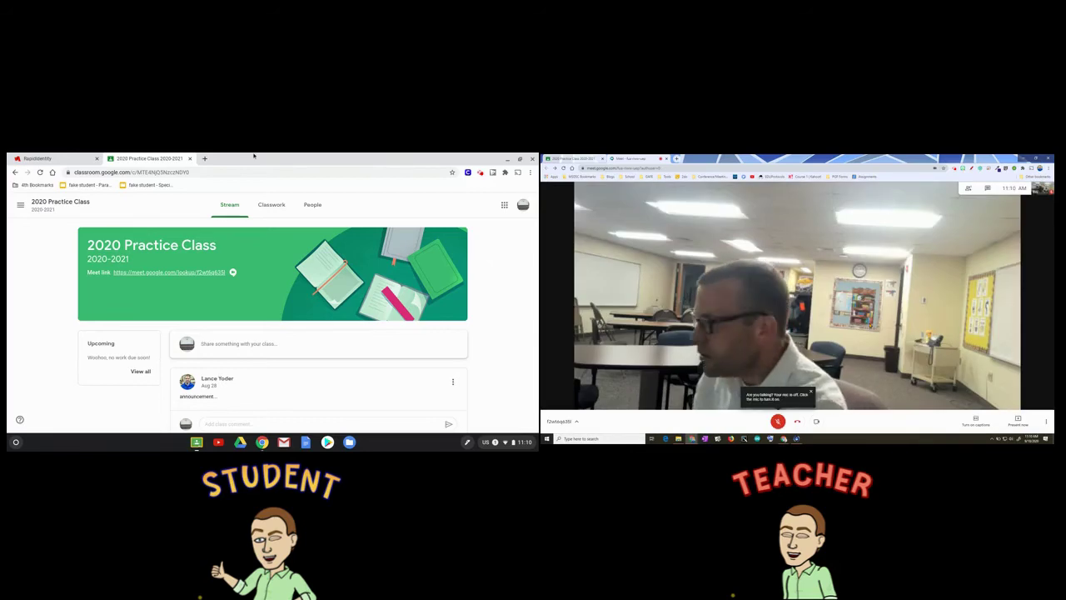
{"action": "left_click", "coordinate": [197, 272]}
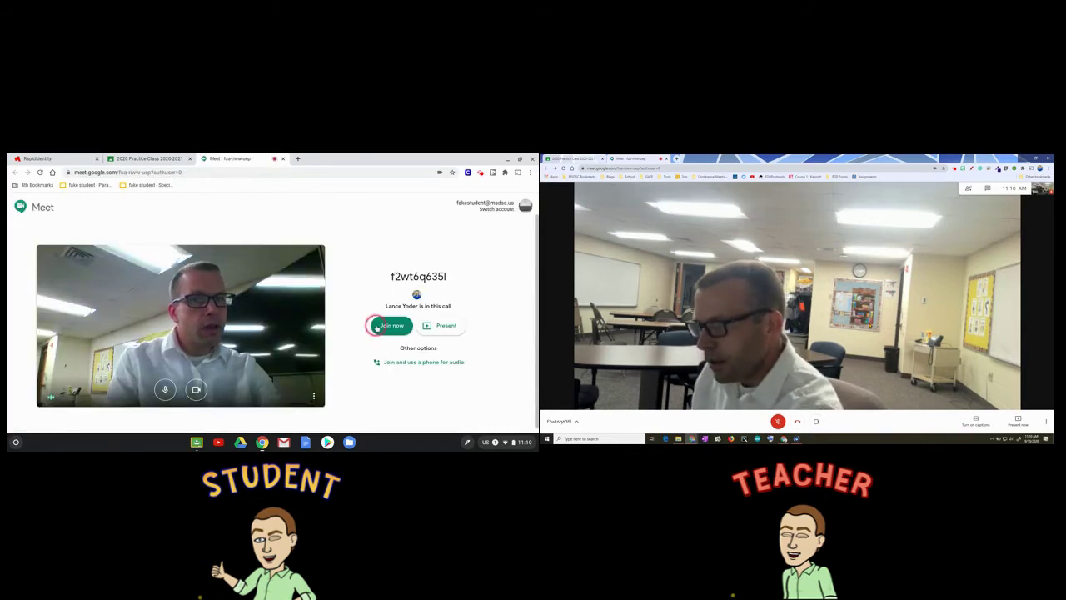
Join the call as the student with the microphone muted, and show the teacher the 2020 Practice Class page.
{"action": "left_click", "coordinate": [376, 325]}
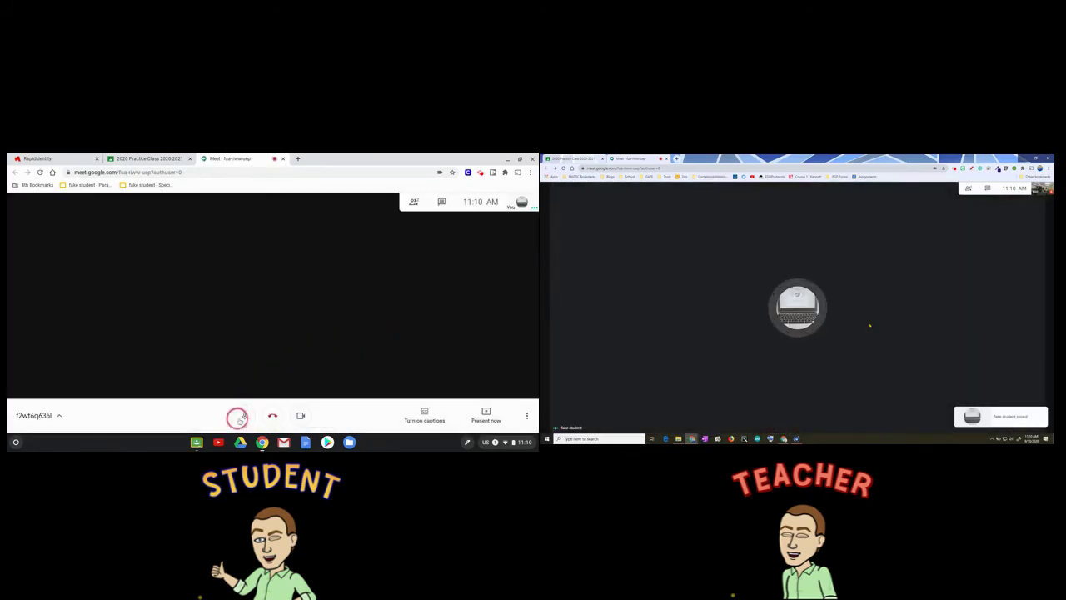
{"action": "left_click", "coordinate": [238, 416]}
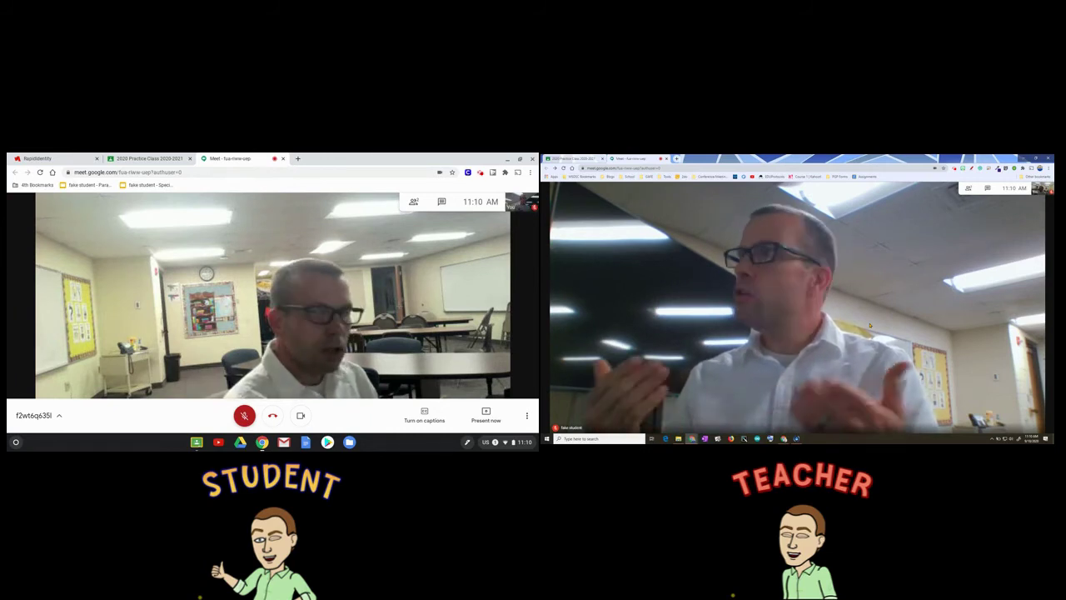
{"action": "left_click", "coordinate": [573, 158]}
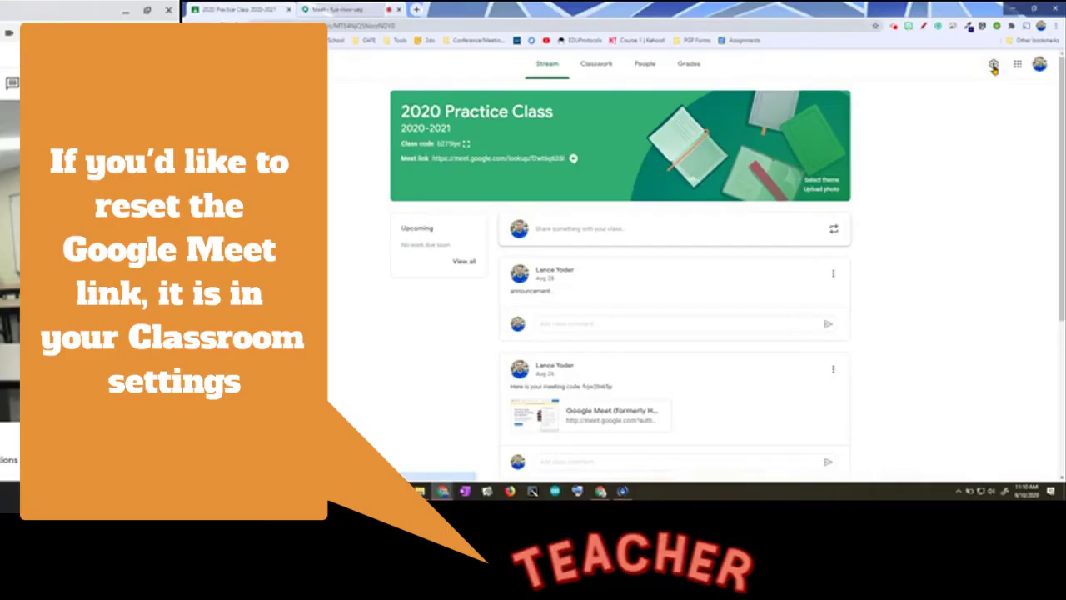
{"action": "left_click", "coordinate": [1012, 191]}
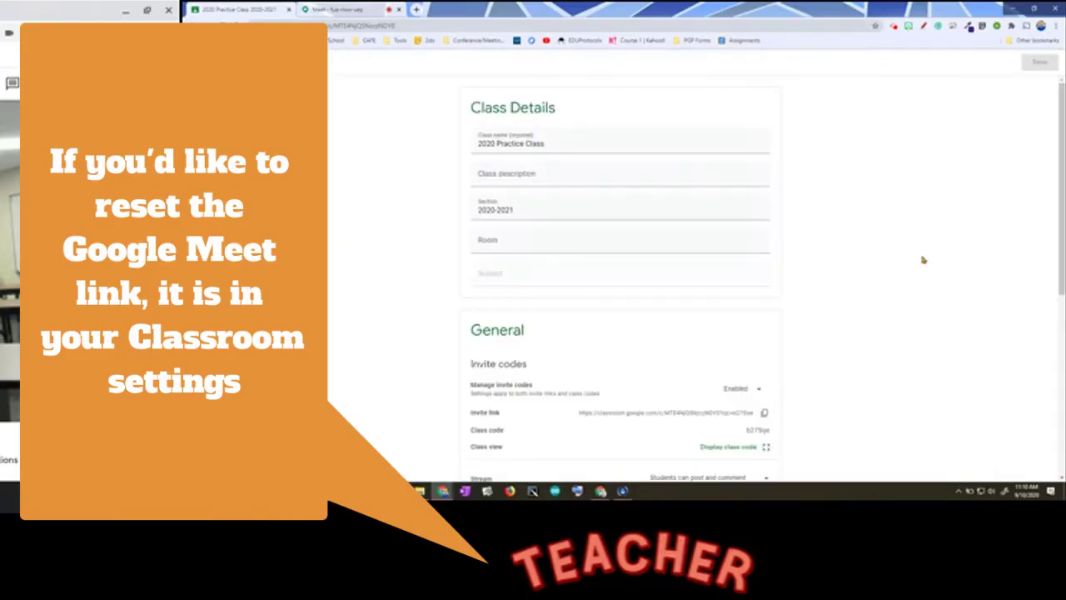
{"action": "scroll", "coordinate": [833, 250], "scroll_direction": "down", "scroll_amount": 4}
{"action": "left_click", "coordinate": [762, 260]}
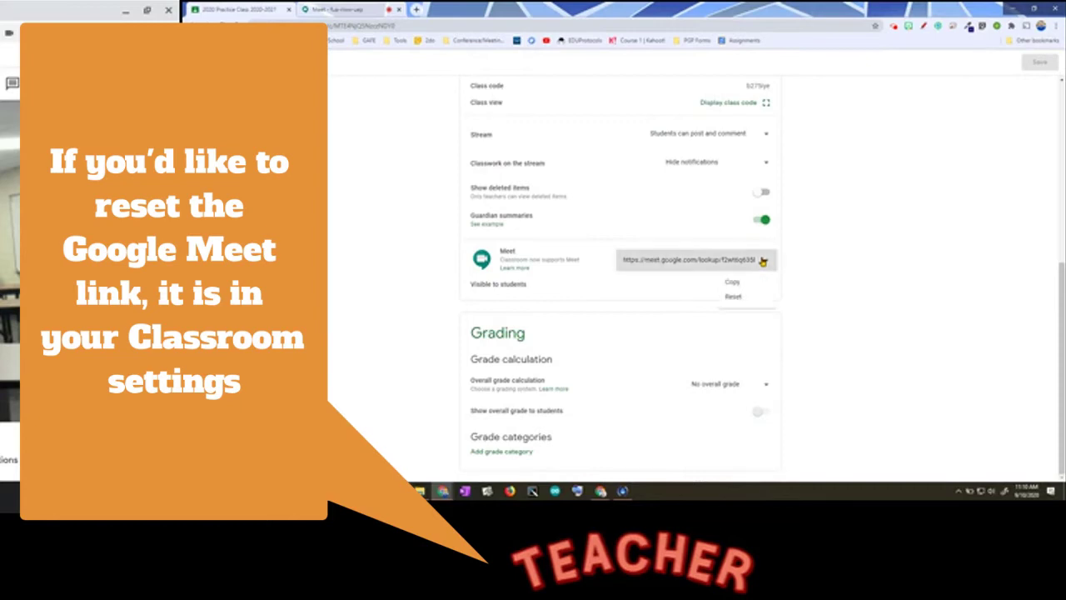
{"action": "left_click", "coordinate": [891, 248]}
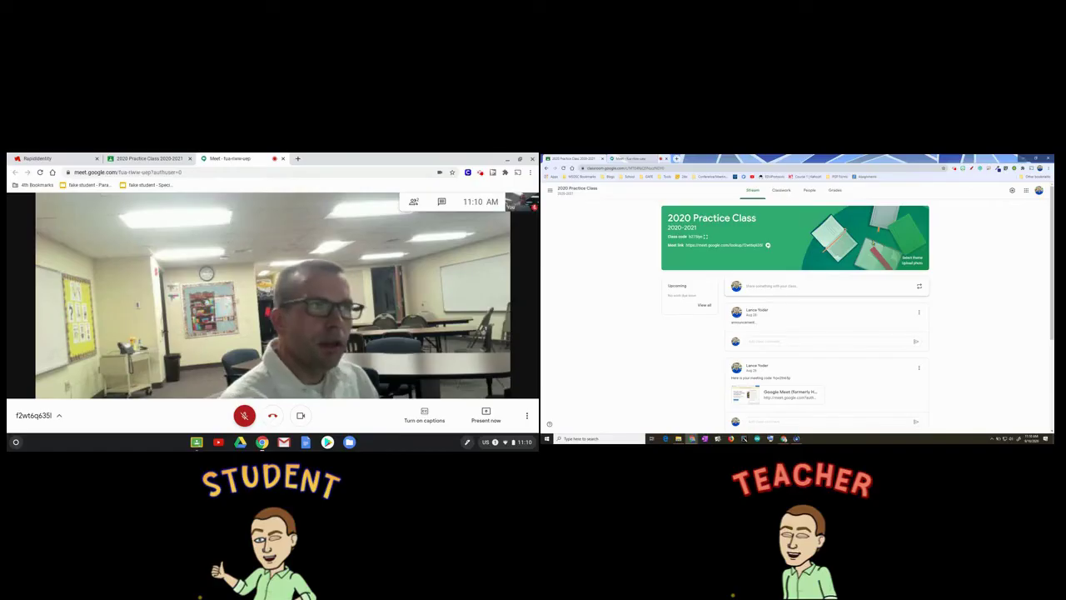
From the teacher's Meet tab, remove the student from the call again via the People panel.
{"action": "left_click", "coordinate": [637, 158]}
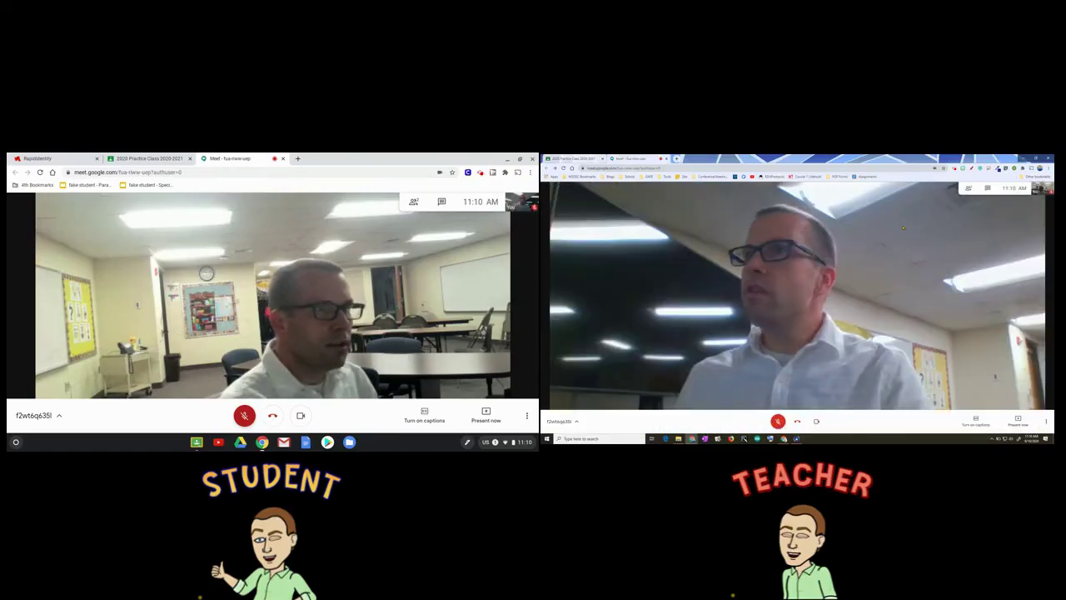
{"action": "left_click", "coordinate": [968, 191]}
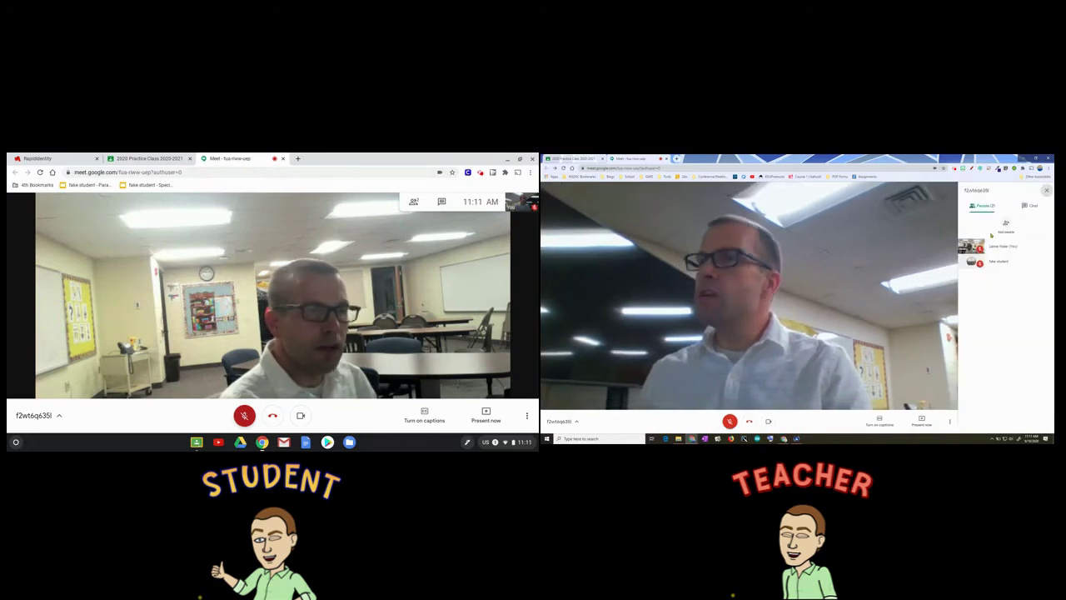
{"action": "left_click", "coordinate": [1045, 262]}
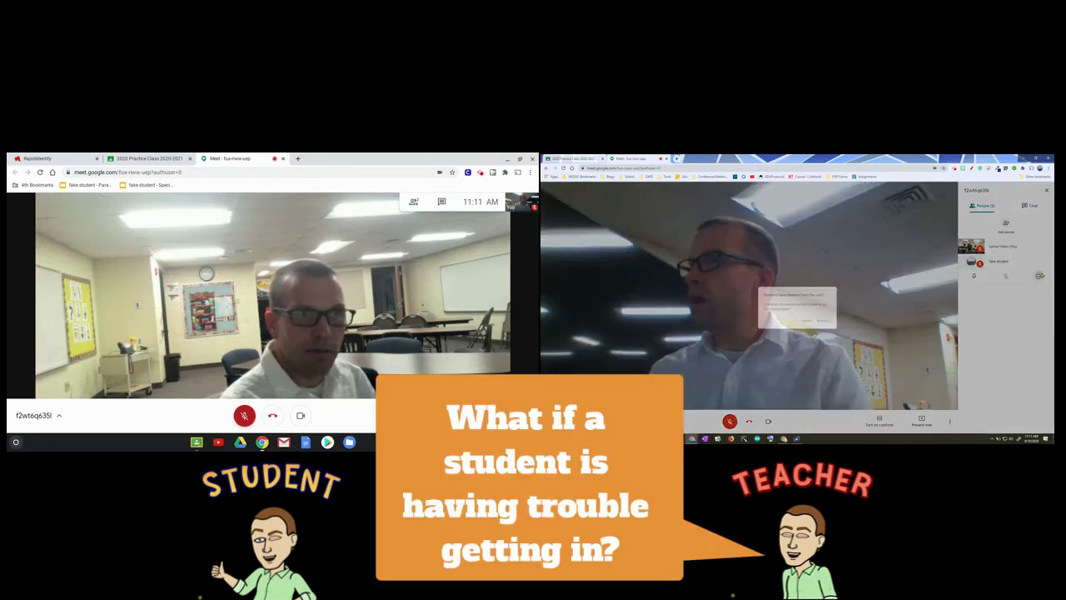
{"action": "left_click", "coordinate": [827, 323]}
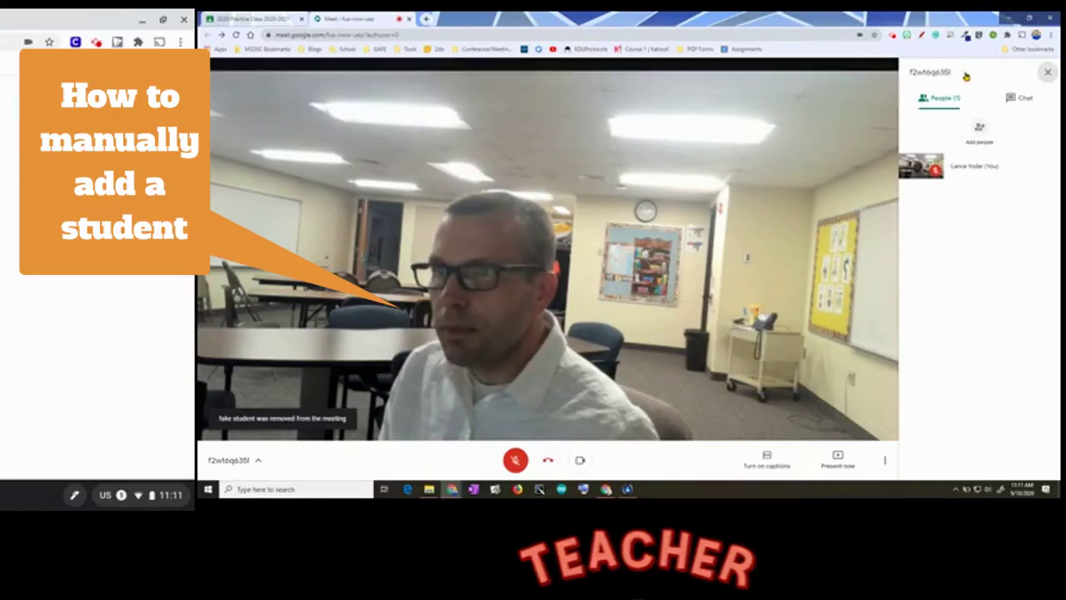
Add the removed student's account from the People panel and send them an e-mail invitation.
{"action": "left_click", "coordinate": [1049, 73]}
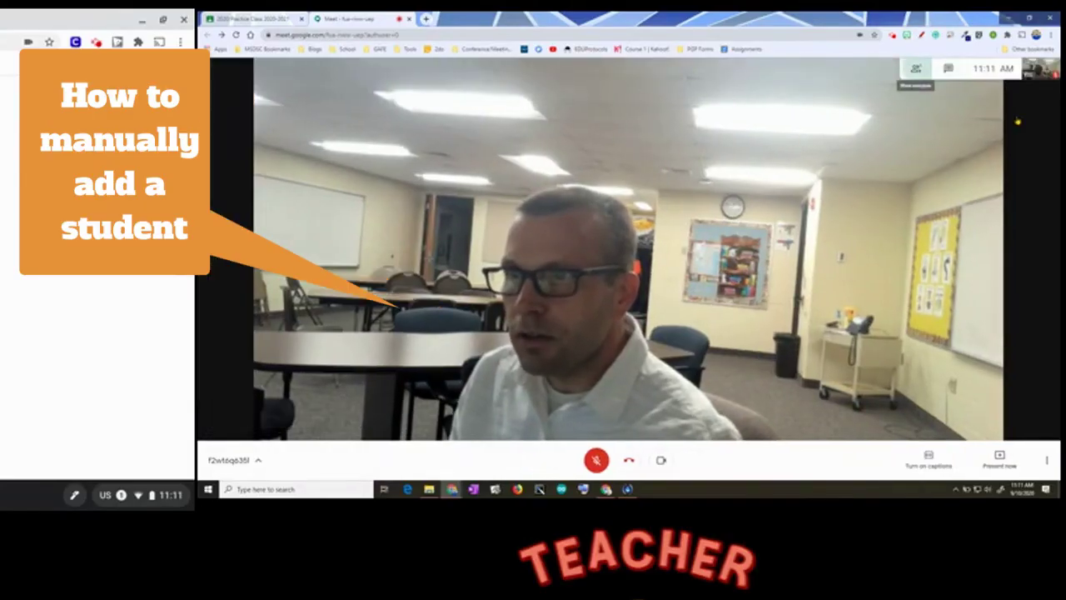
{"action": "left_click", "coordinate": [919, 70]}
{"action": "left_click", "coordinate": [981, 131]}
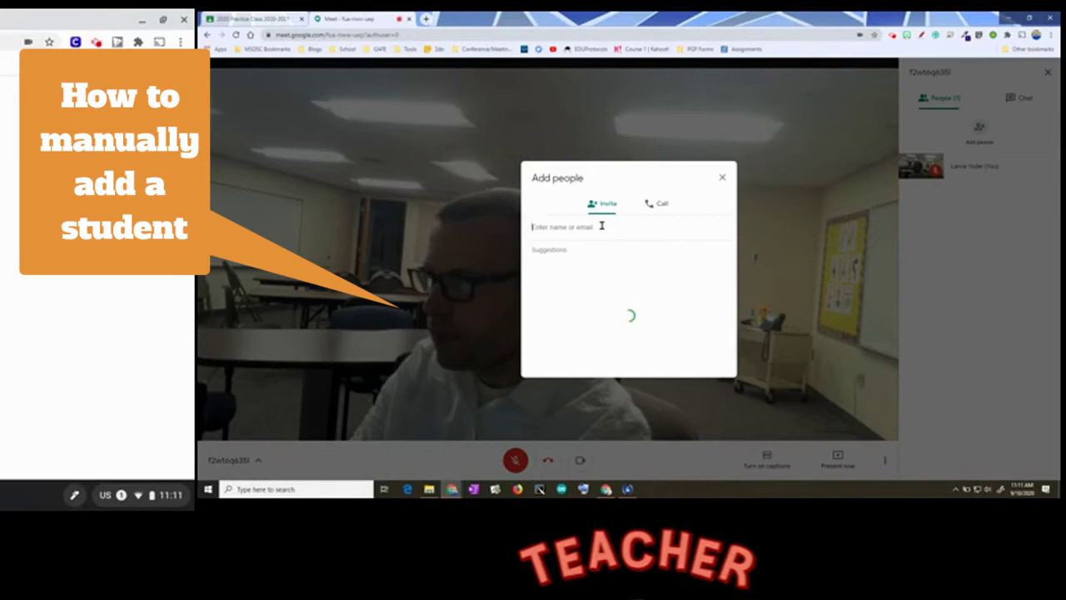
{"action": "type", "text": "fakestudent"}
{"action": "left_click", "coordinate": [638, 269]}
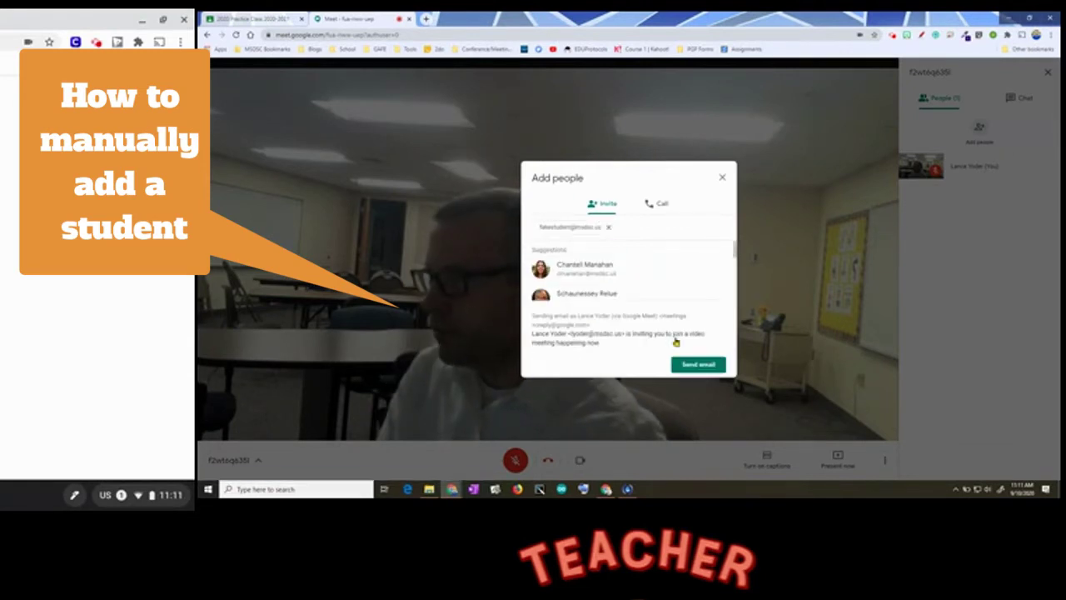
{"action": "left_click", "coordinate": [702, 363]}
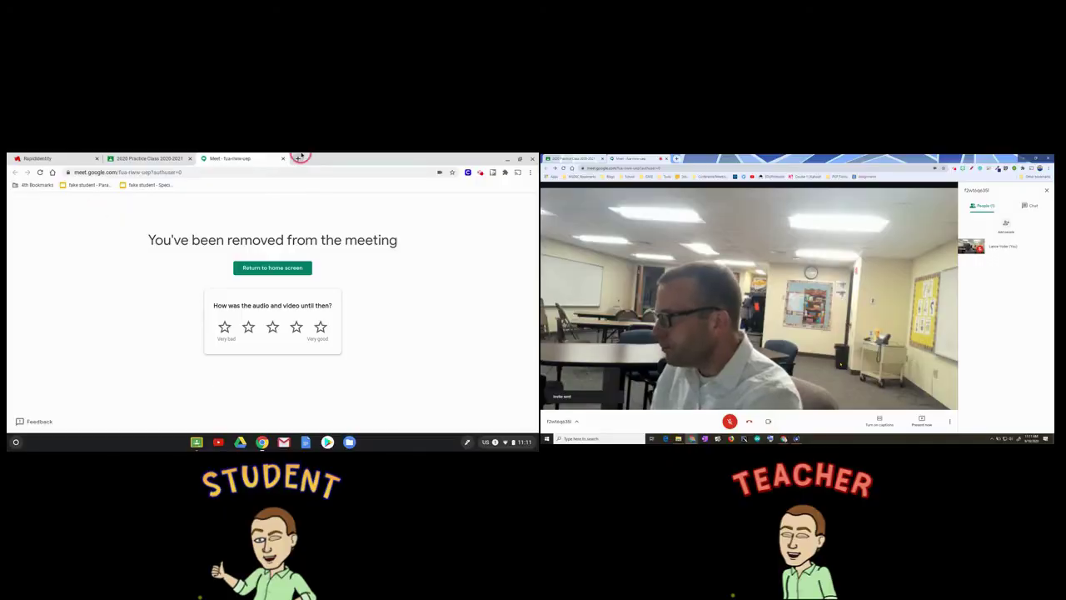
Rejoin the call as the student through the class Meet link, then hang up as the teacher.
{"action": "left_click", "coordinate": [284, 158]}
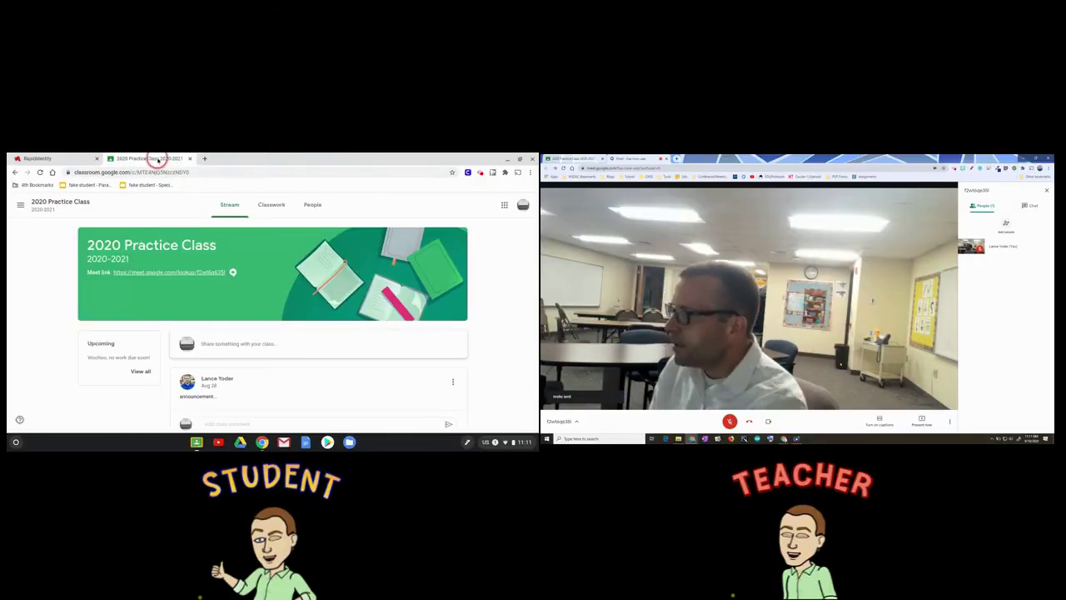
{"action": "left_click", "coordinate": [164, 273]}
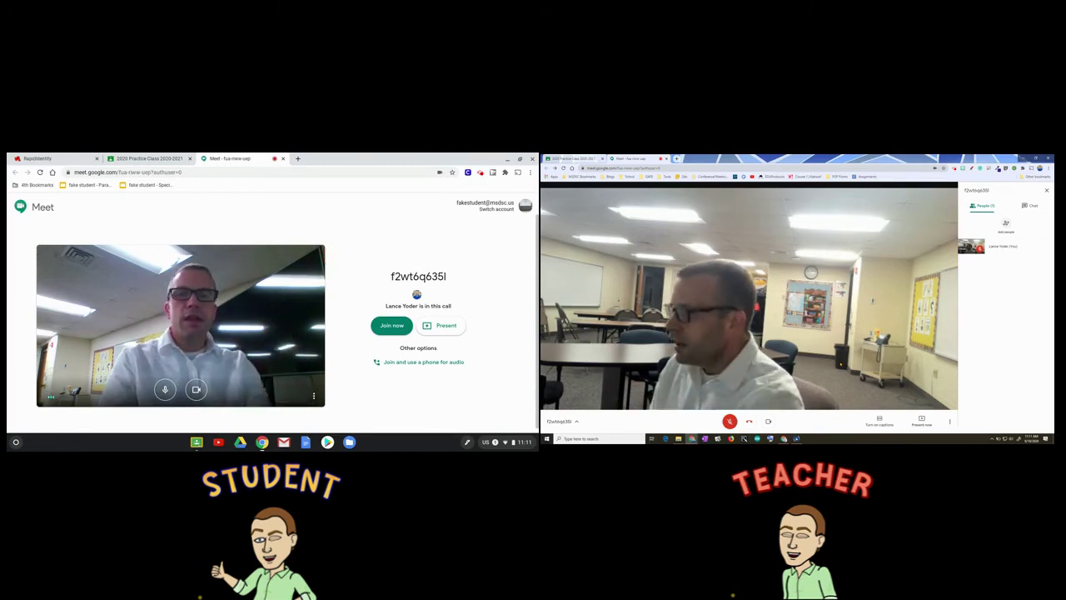
{"action": "left_click", "coordinate": [392, 326]}
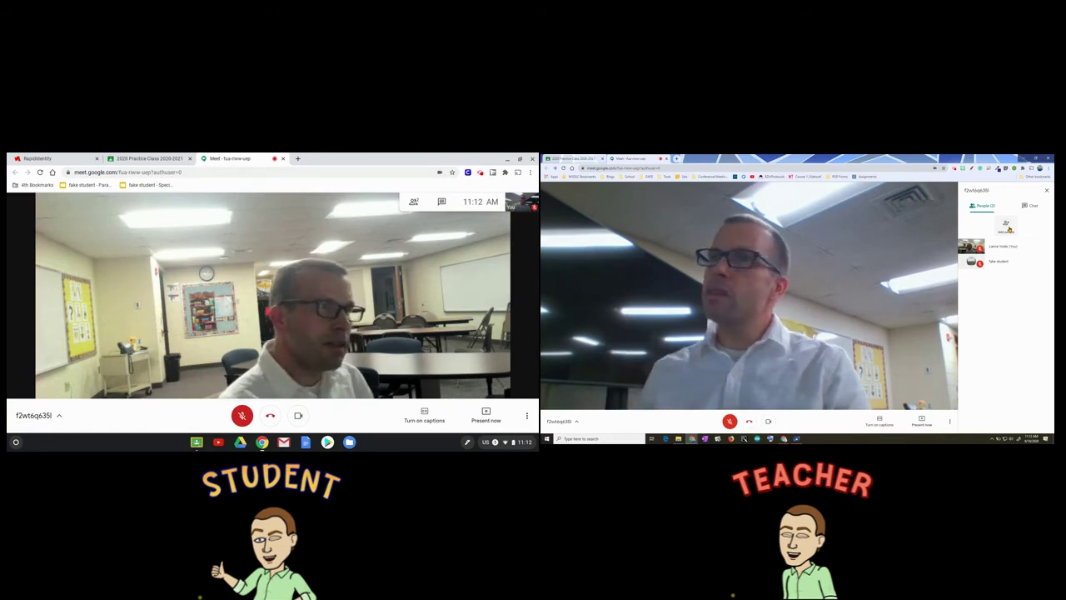
{"action": "left_click", "coordinate": [748, 421]}
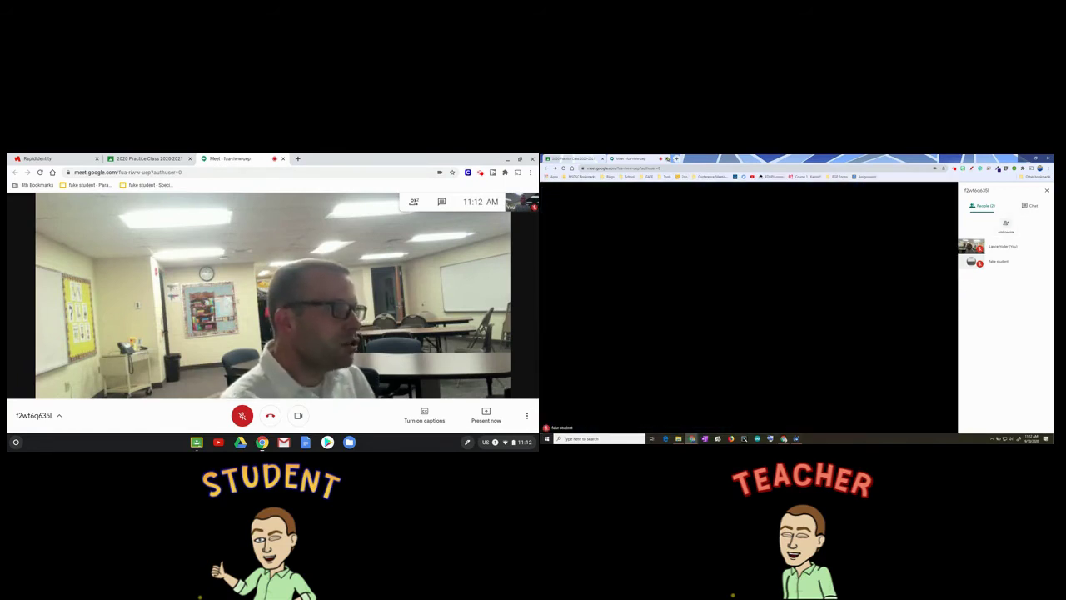
Close the teacher's old Meet tab and reopen the class Meet link from the Classroom banner.
{"action": "left_click", "coordinate": [667, 158]}
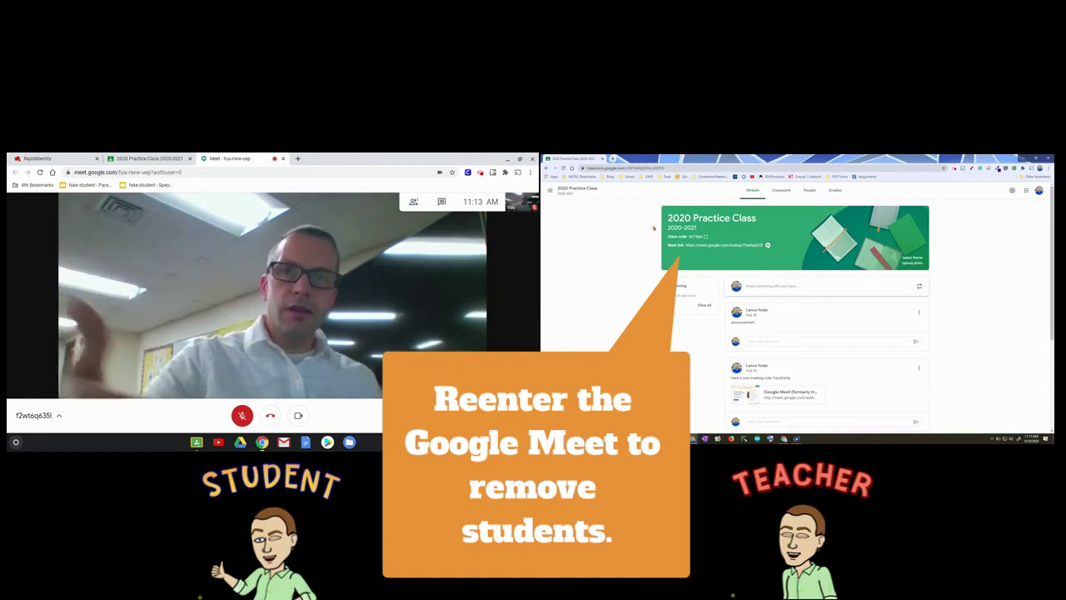
{"action": "left_click", "coordinate": [731, 246]}
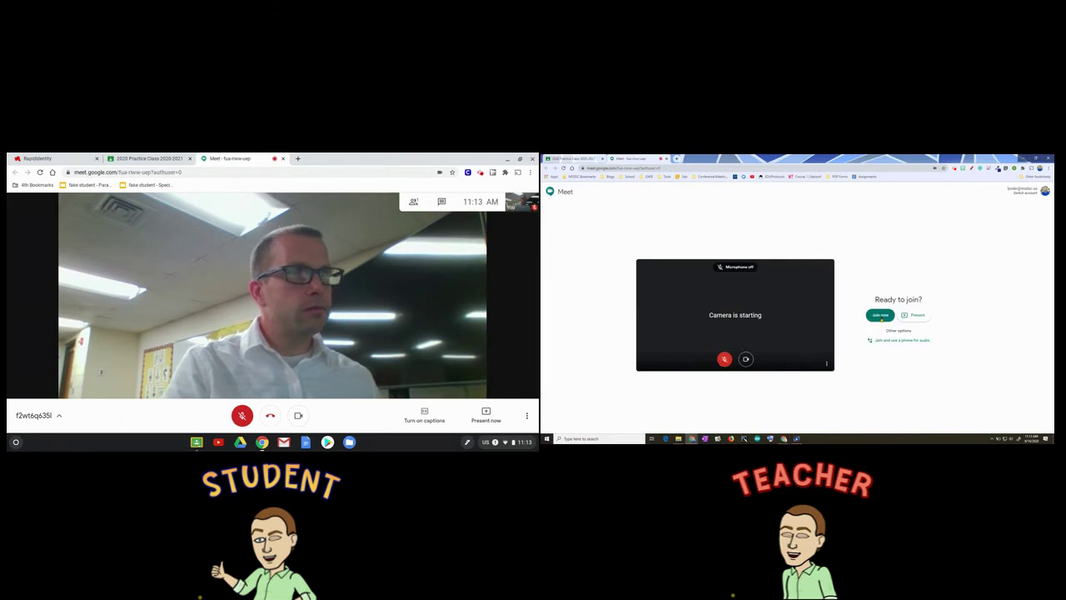
Rejoin the Meet as the teacher, then remove the student from the call via the People panel.
{"action": "left_click", "coordinate": [881, 315]}
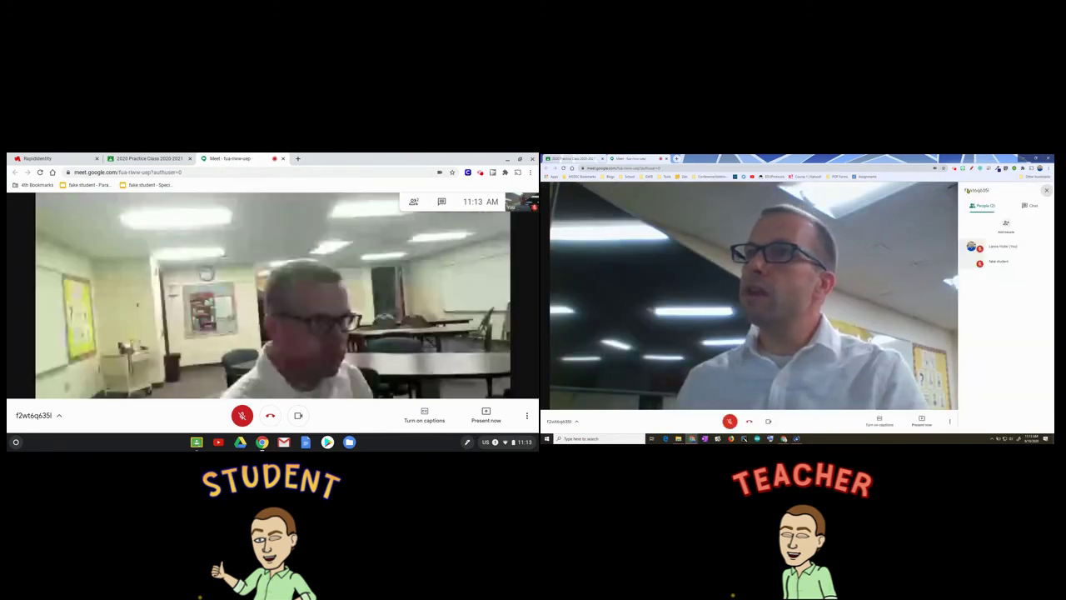
{"action": "left_click", "coordinate": [999, 262]}
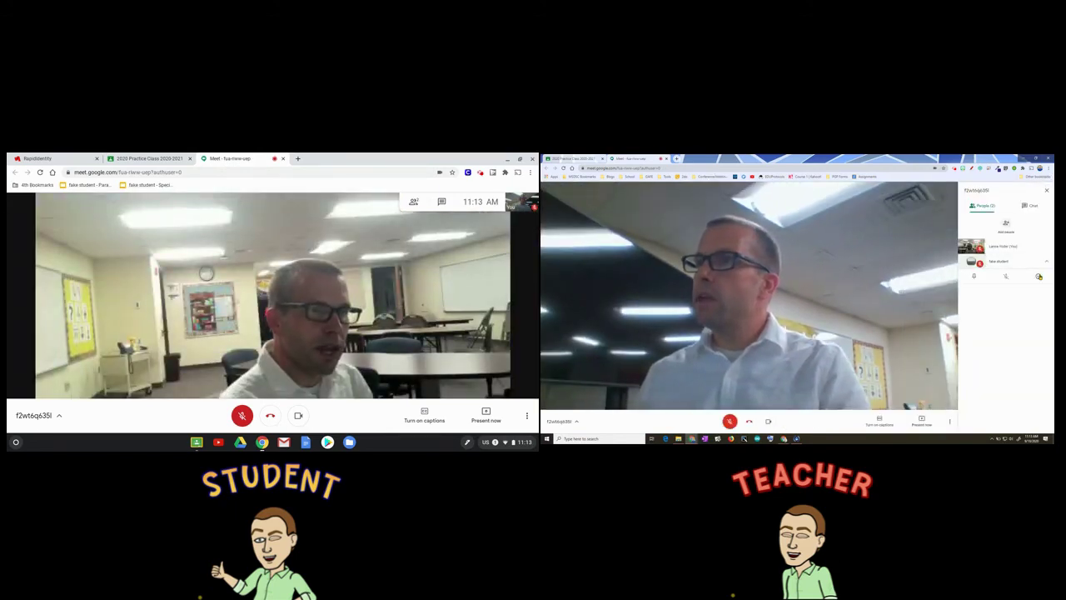
{"action": "left_click", "coordinate": [1038, 276]}
{"action": "left_click", "coordinate": [828, 323]}
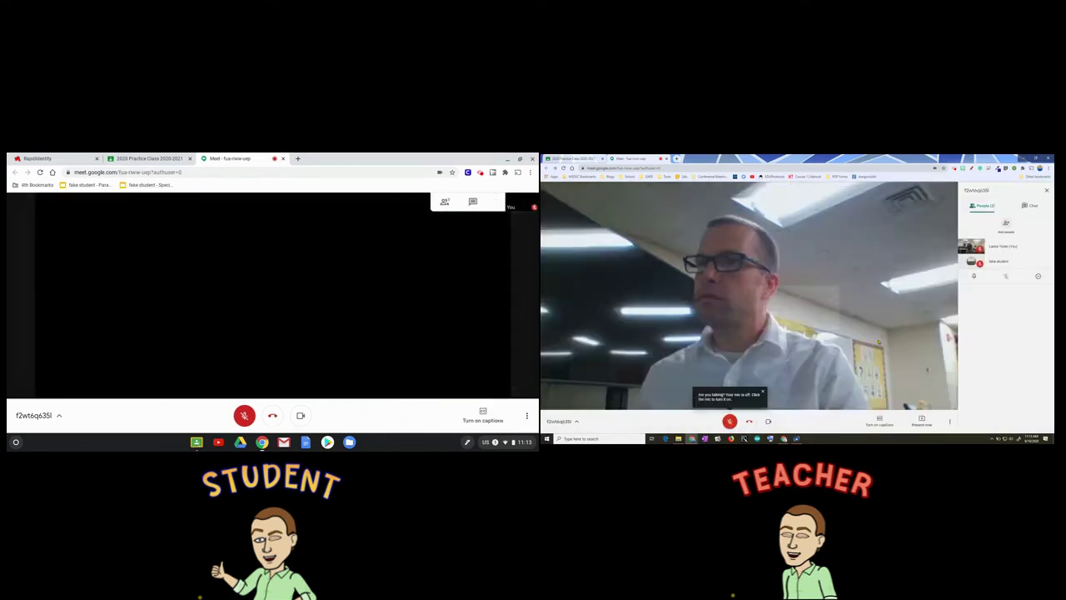